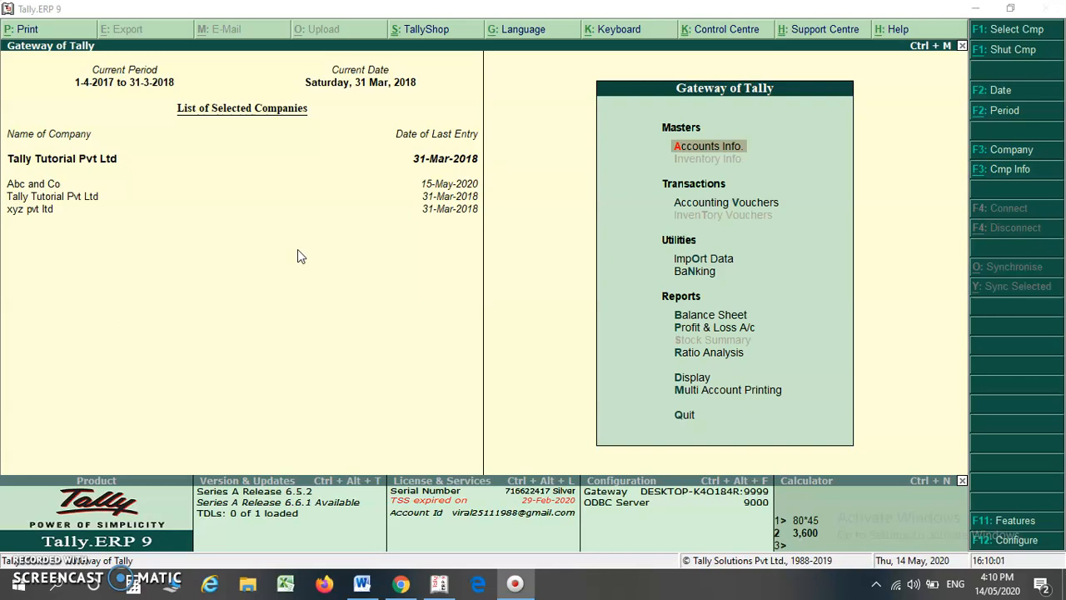
Step: Open the Cash/Bank Book(s) summary from the Account Books reports of Tally Tutorial Pvt Ltd
click(679, 381)
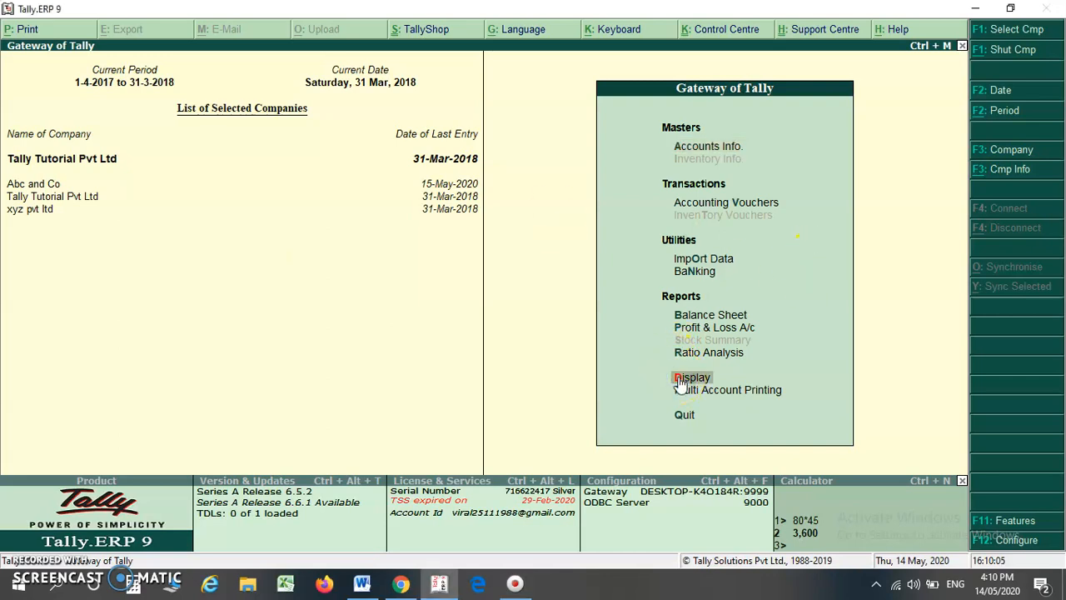
click(679, 380)
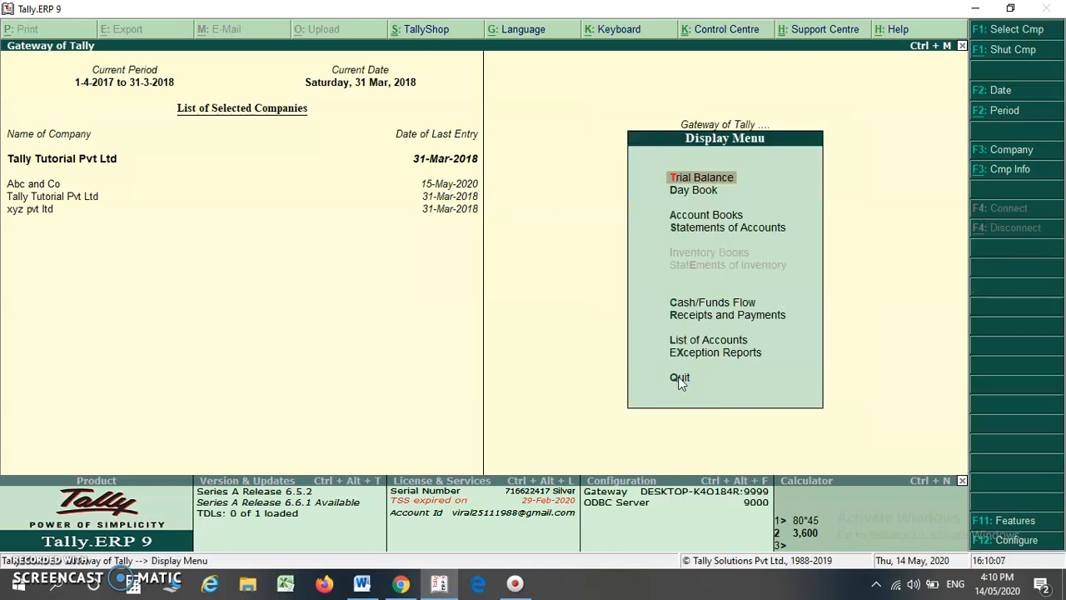
key(Down)
key(Down)
key(Return)
key(Down)
key(Down)
key(Up)
key(Up)
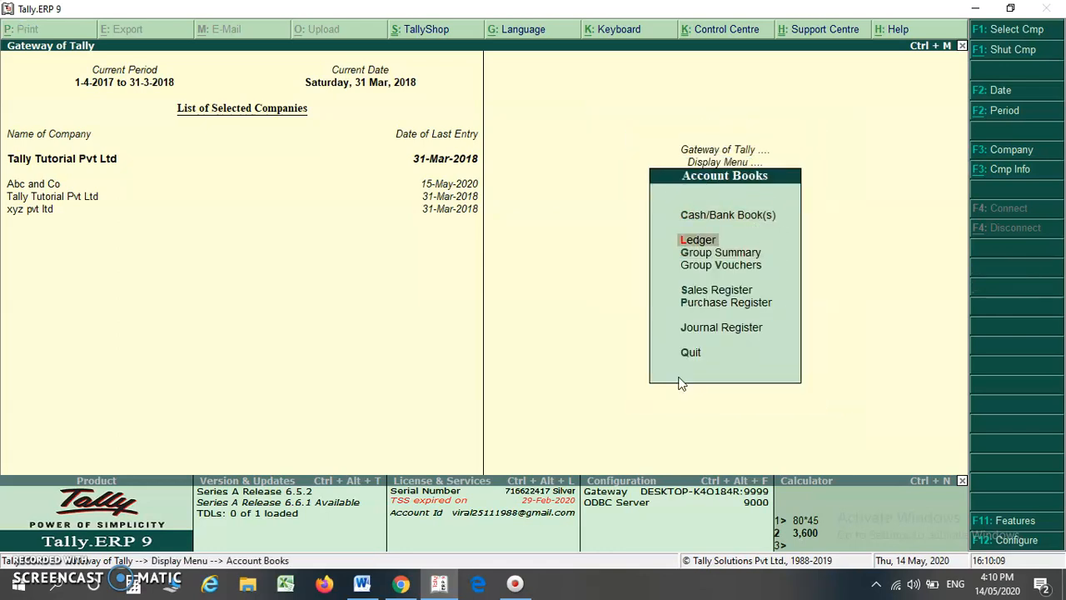
key(Return)
Step: Open the Bank of India ledger and display its vouchers for April 2017
key(Down)
key(Down)
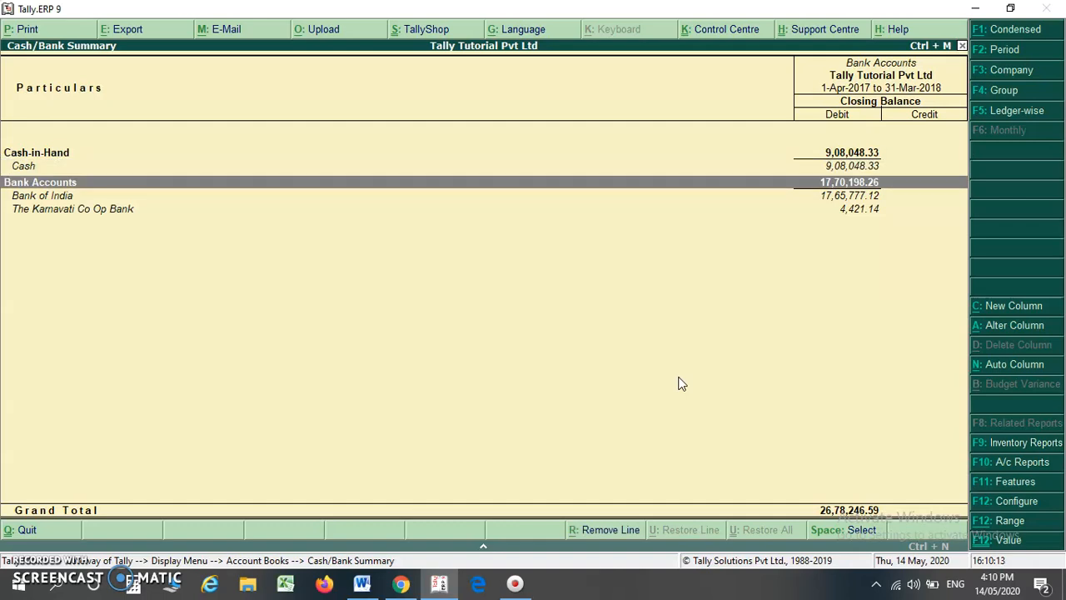
key(Down)
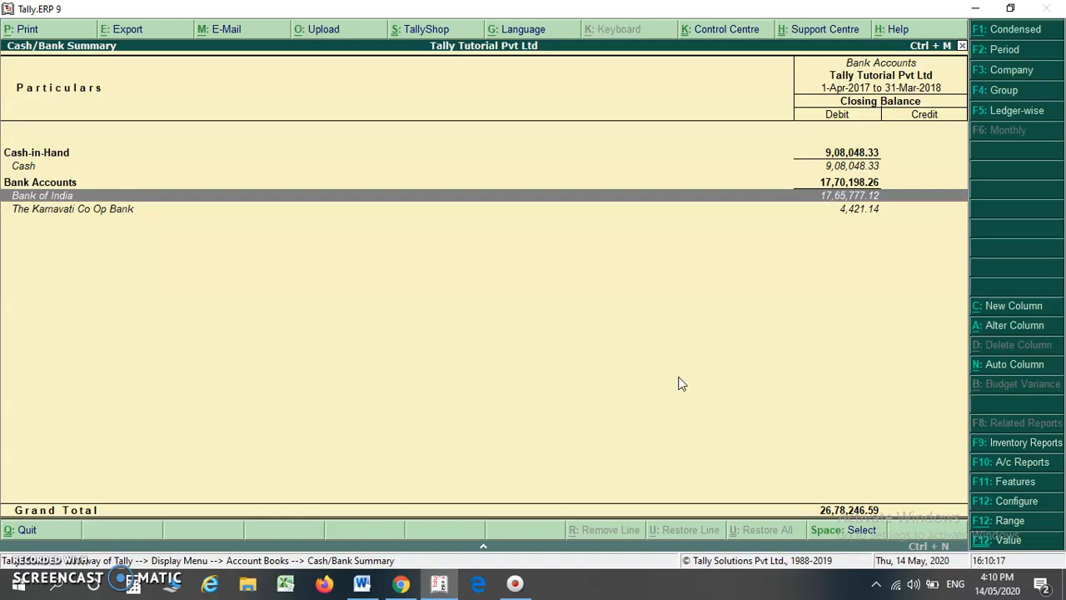
key(Return)
key(Up)
key(Up)
key(Up)
key(Up)
key(Up)
key(Up)
key(Up)
key(Up)
key(Up)
key(Up)
key(Up)
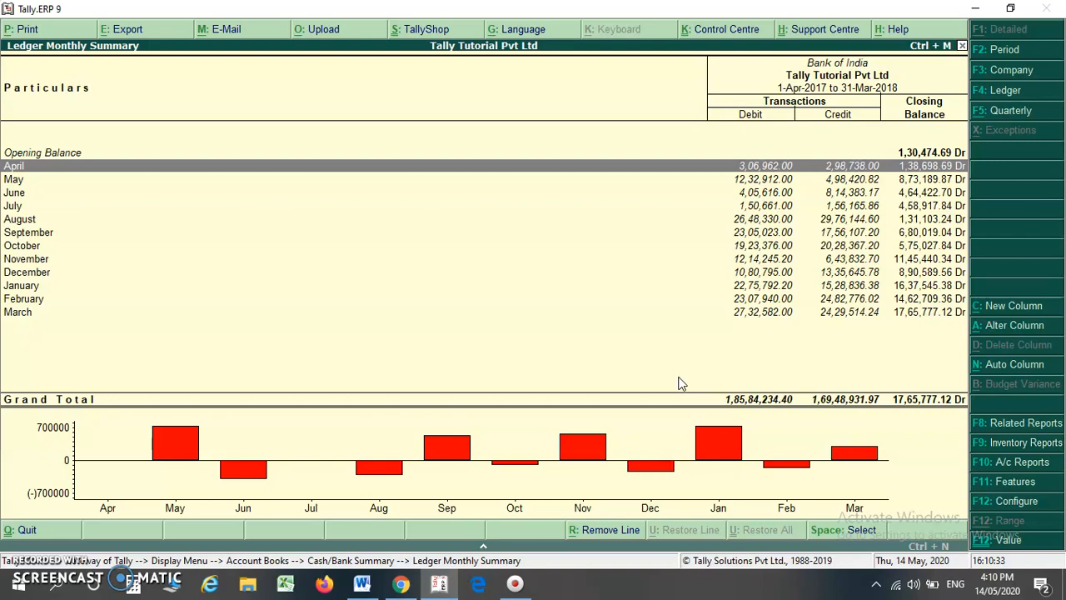
key(Return)
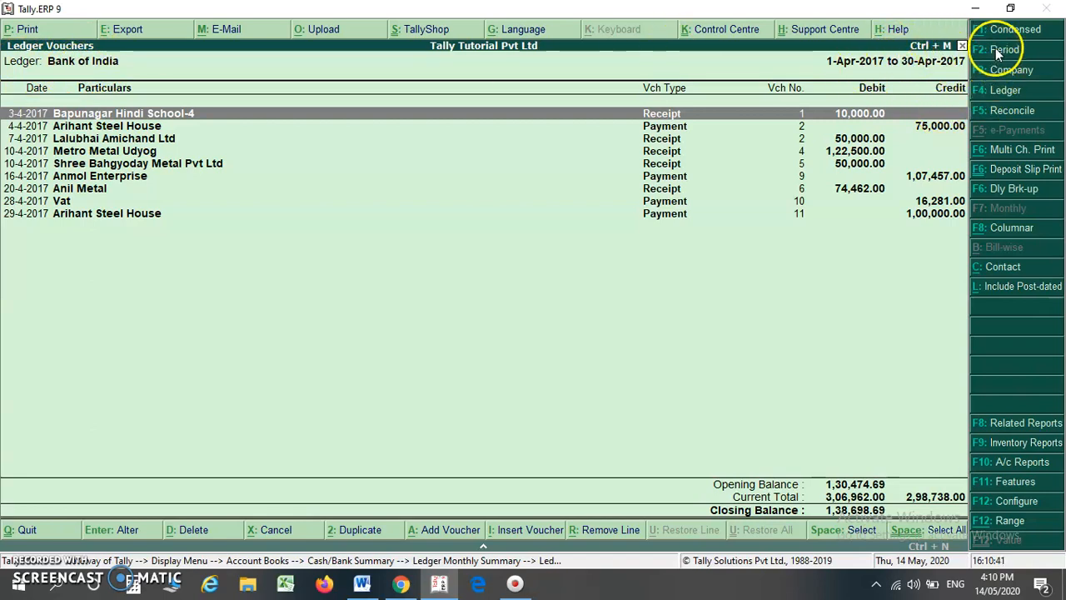
Step: Start reconciling the ledger, setting the bank date to 11-4-2017 for Lalubhai Amichand Ltd and 17-4-2017 for Anmol Enterprise
click(1033, 112)
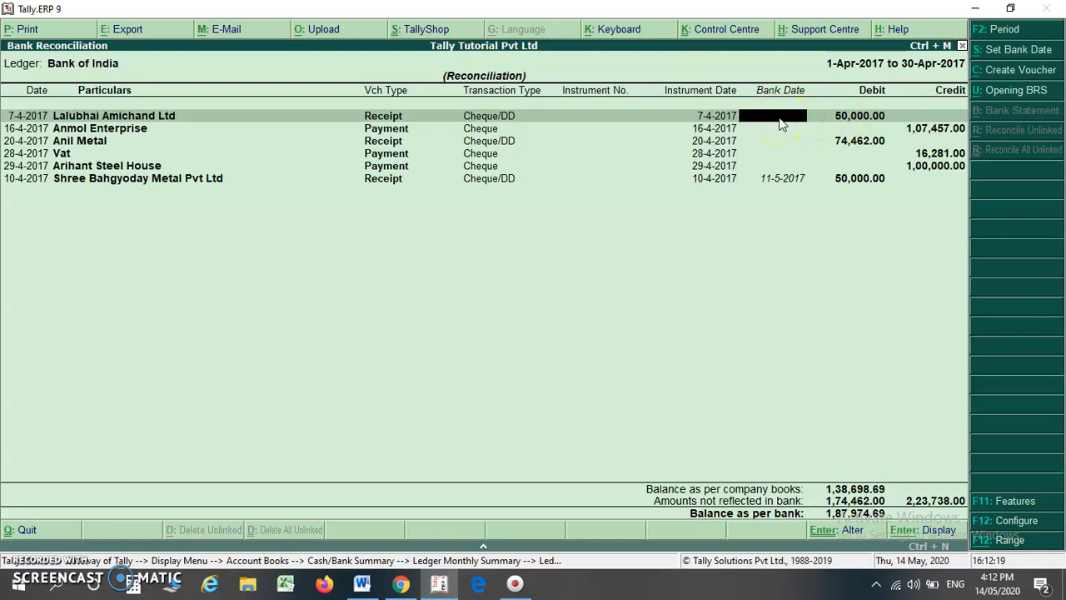
text(-17)
key(Return)
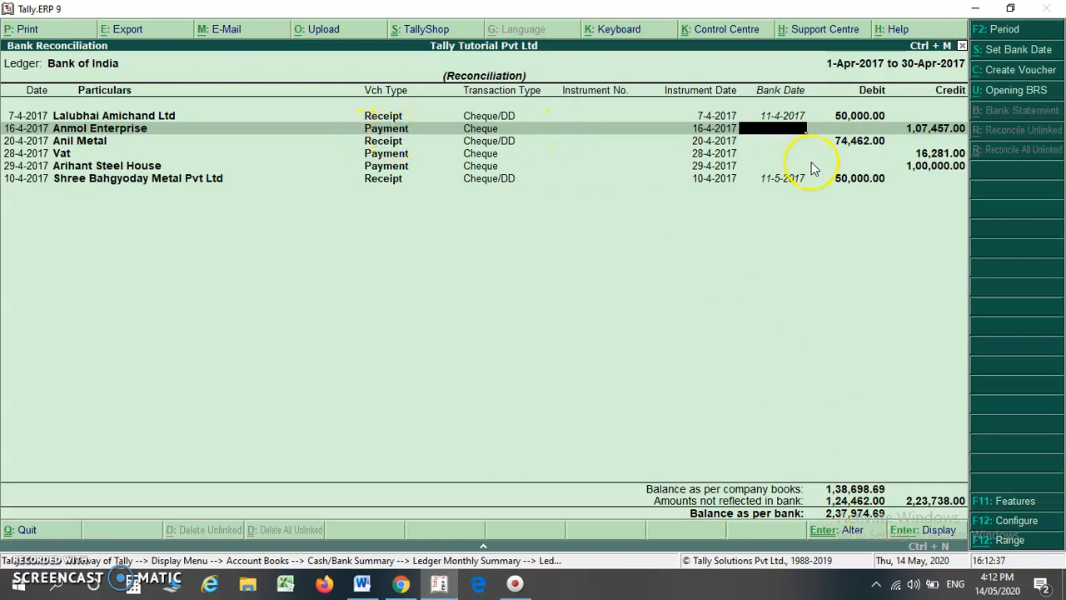
text(4.2017)
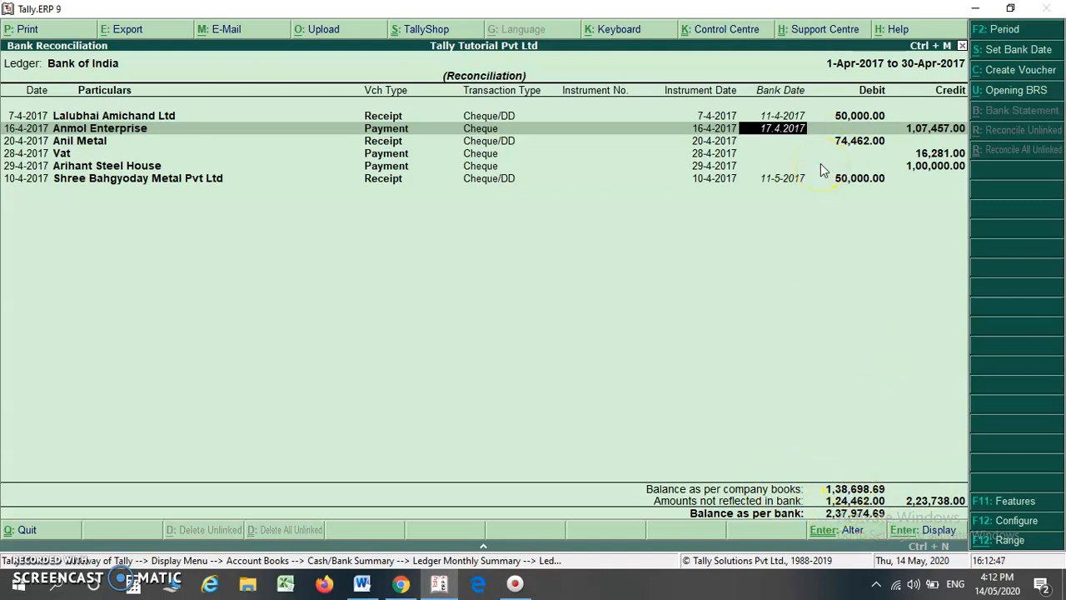
key(Return)
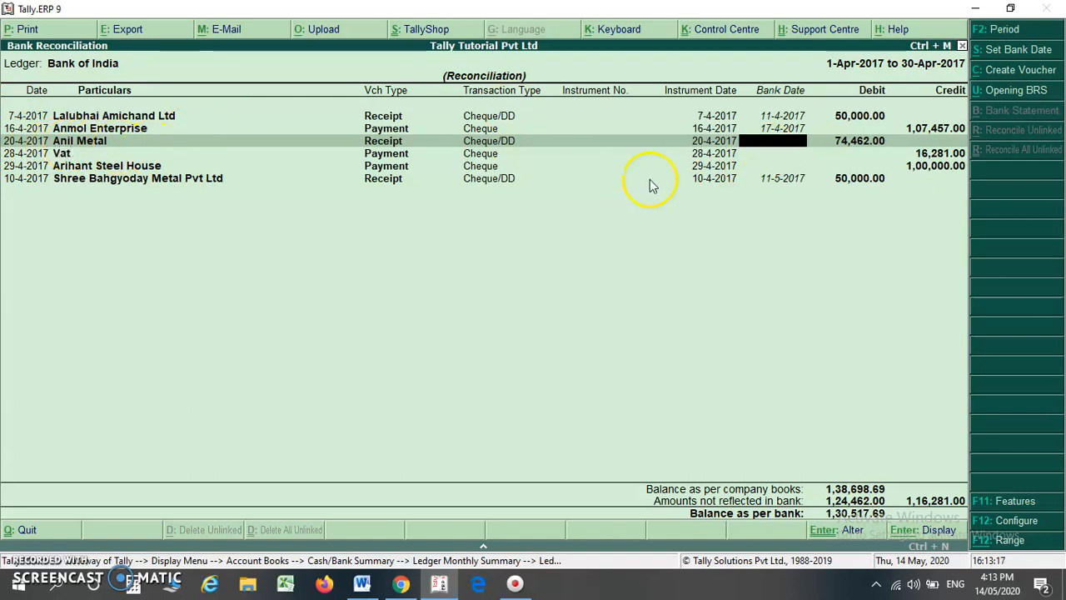
Step: Set the bank date of the Anil Metal receipt to 20-4-2017
text(.2017)
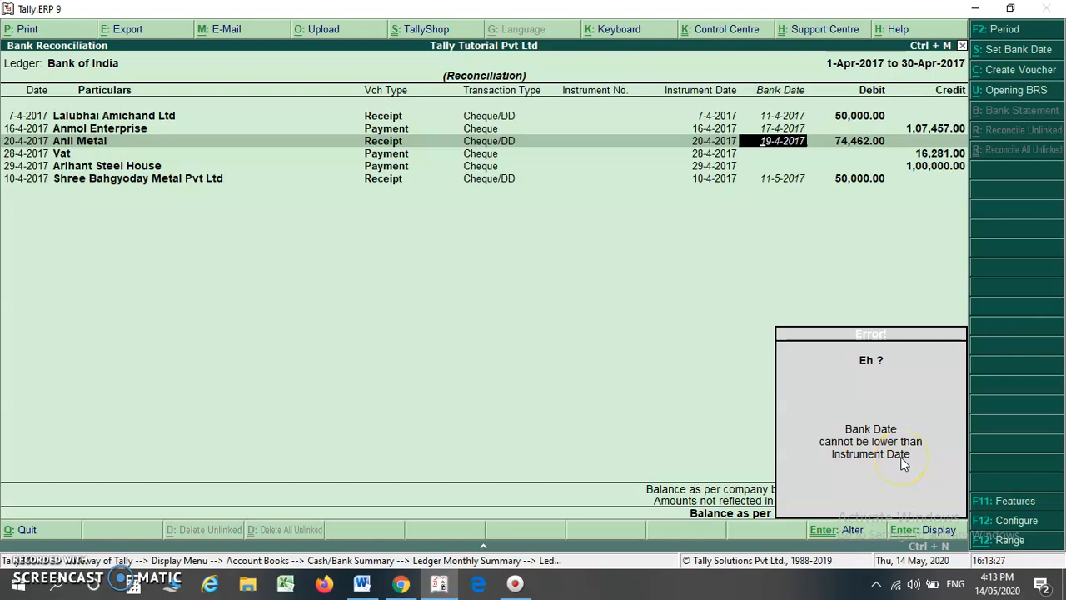
key(Escape)
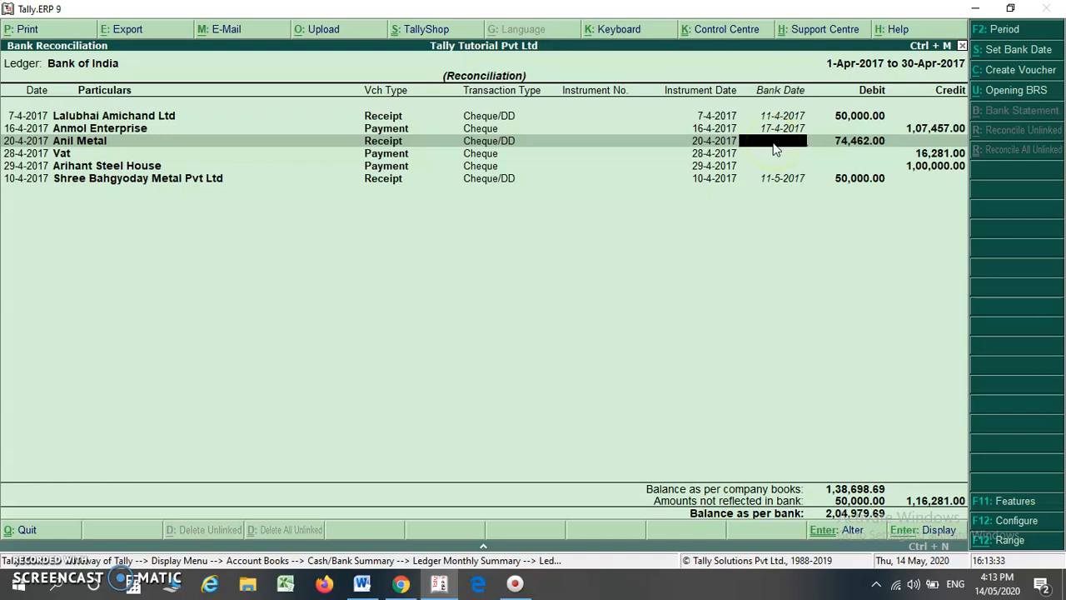
text(20-4-2017)
key(Return)
Step: Skip the Vat payment, set the bank date of the Arihant Steel House payment to 30-4-2017, and accept the reconciliation
click(777, 152)
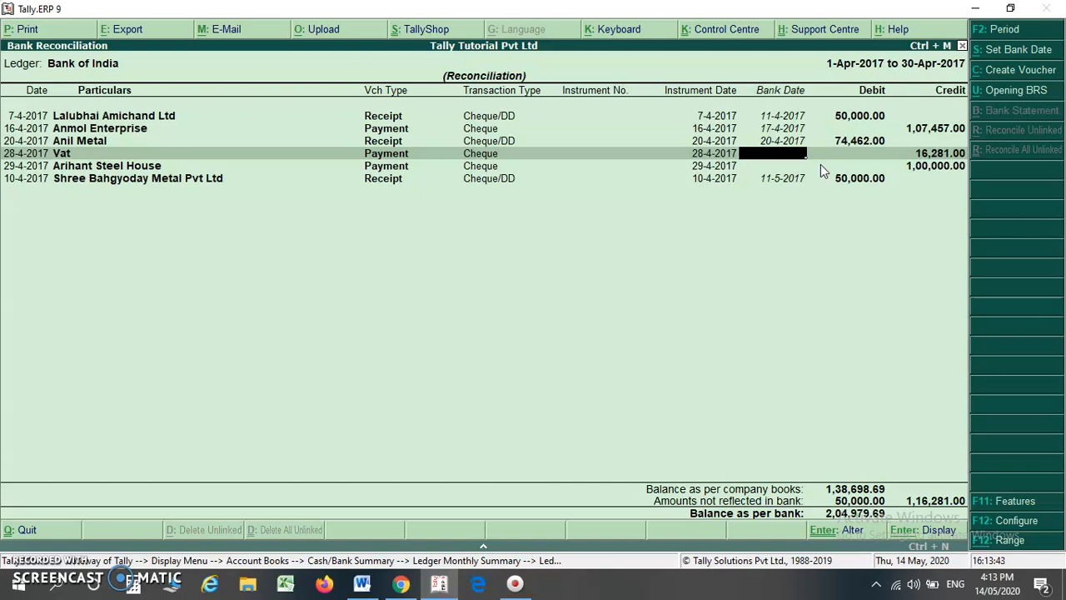
key(Return)
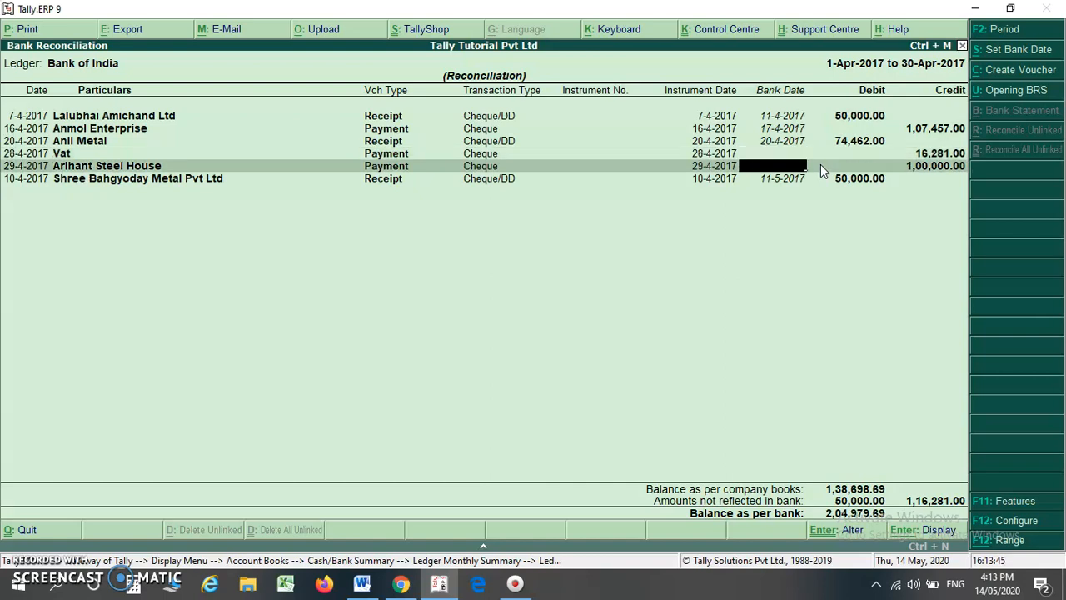
text(30.4.2017)
key(Return)
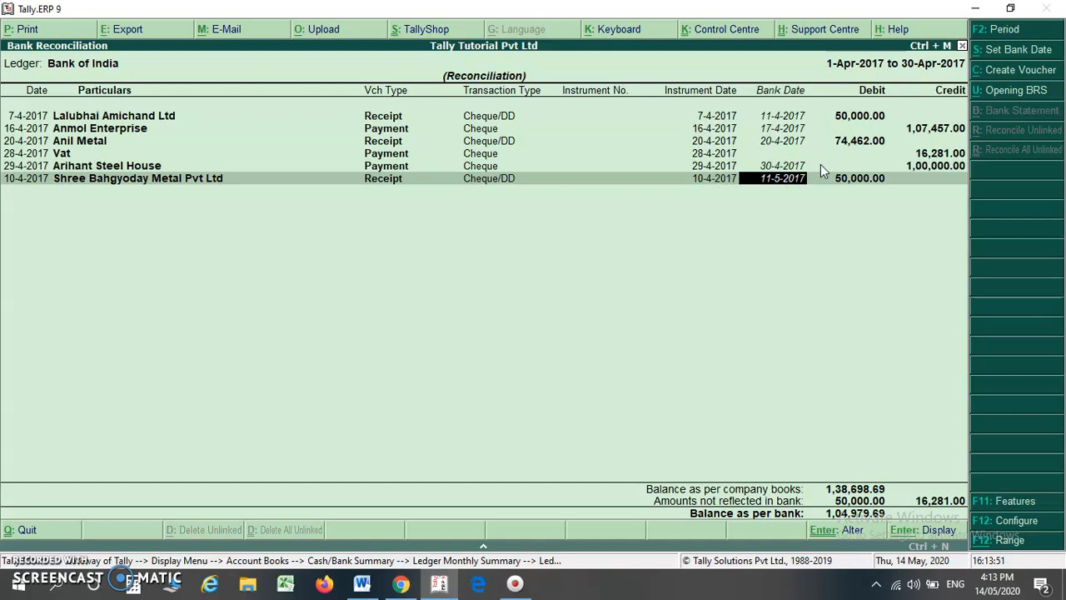
key(Return)
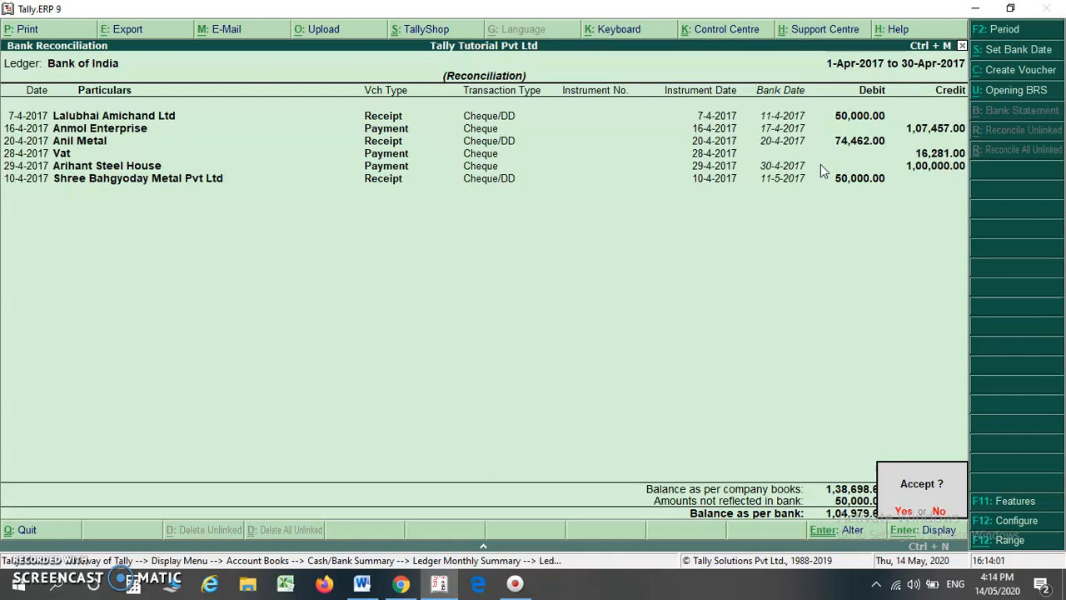
key(y)
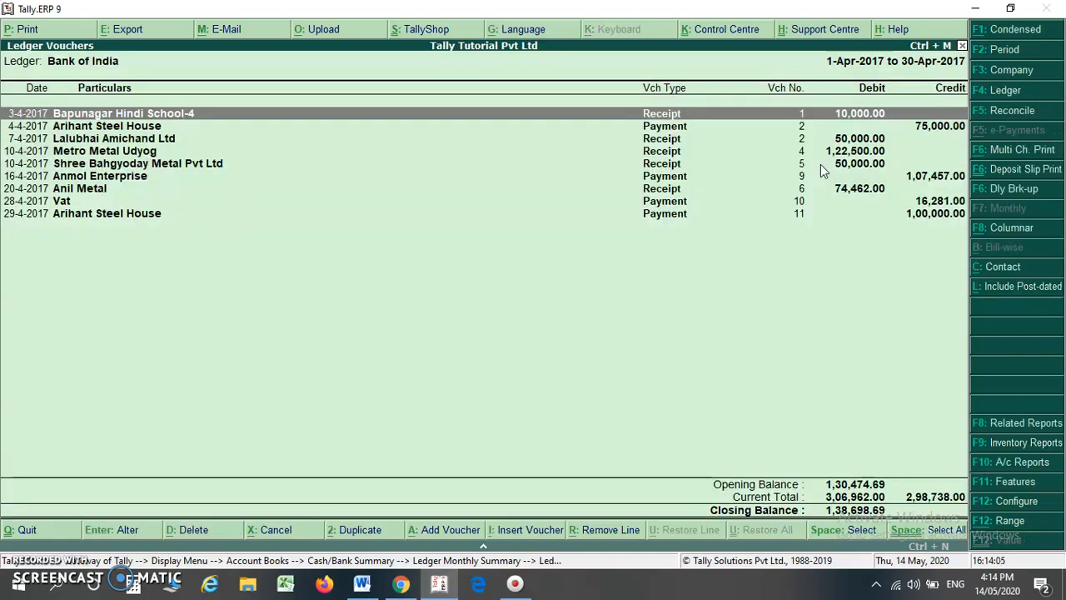
Step: Reopen the April bank reconciliation to review the entries still unreconciled, and return to the ledger vouchers
click(1003, 113)
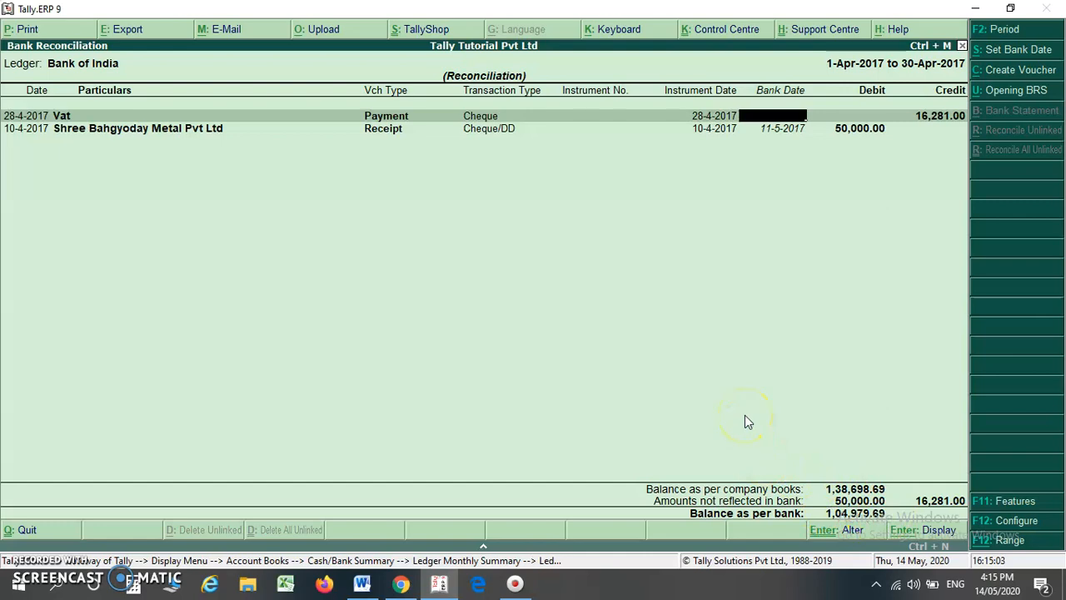
key(Return)
key(Return)
key(Return)
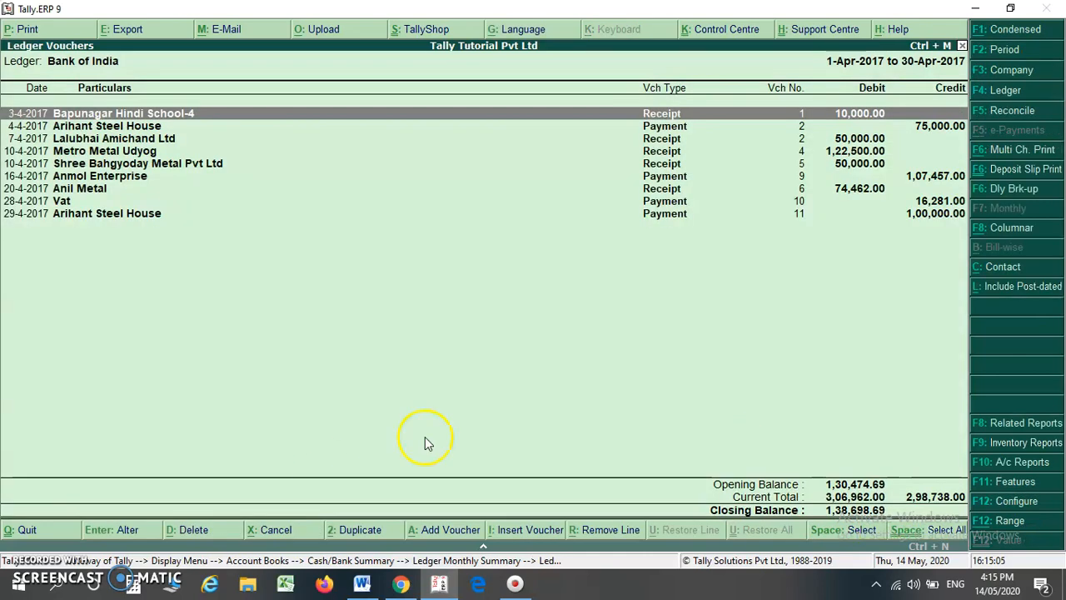